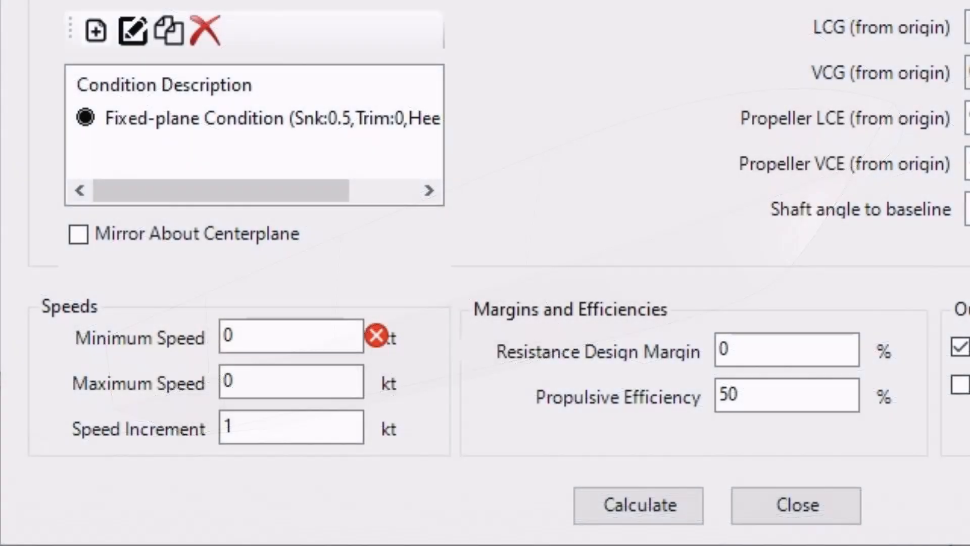
Set the analysis minimum speed to 1 kt and the maximum speed to 45 kt
{"action": "left_click", "coordinate": [253, 335]}
{"action": "key", "text": "BackSpace"}
{"action": "type", "text": "1"}
{"action": "left_click", "coordinate": [258, 374]}
{"action": "key", "text": "BackSpace"}
{"action": "type", "text": "45"}
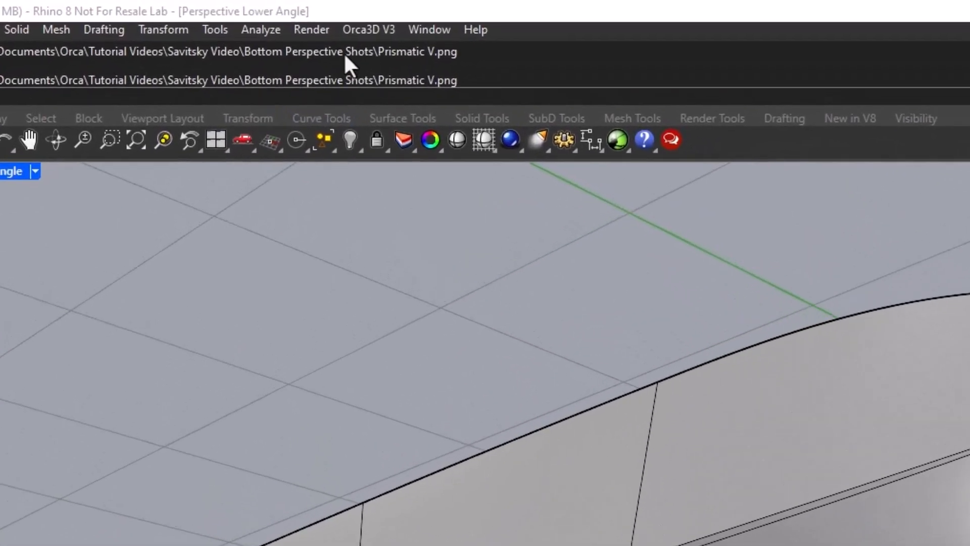
Open the Orca3D document properties with the OrcaProperties command
{"action": "left_click", "coordinate": [317, 15]}
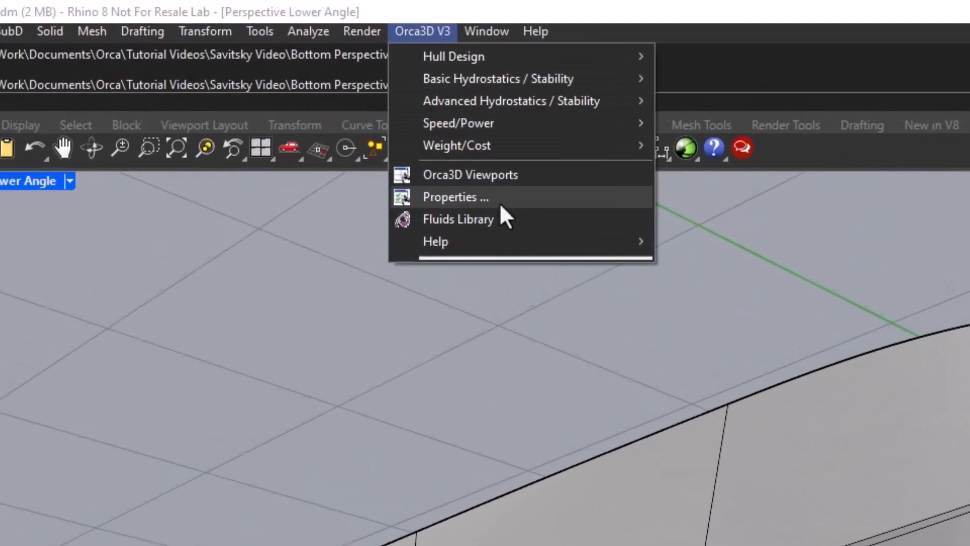
{"action": "left_click", "coordinate": [494, 202]}
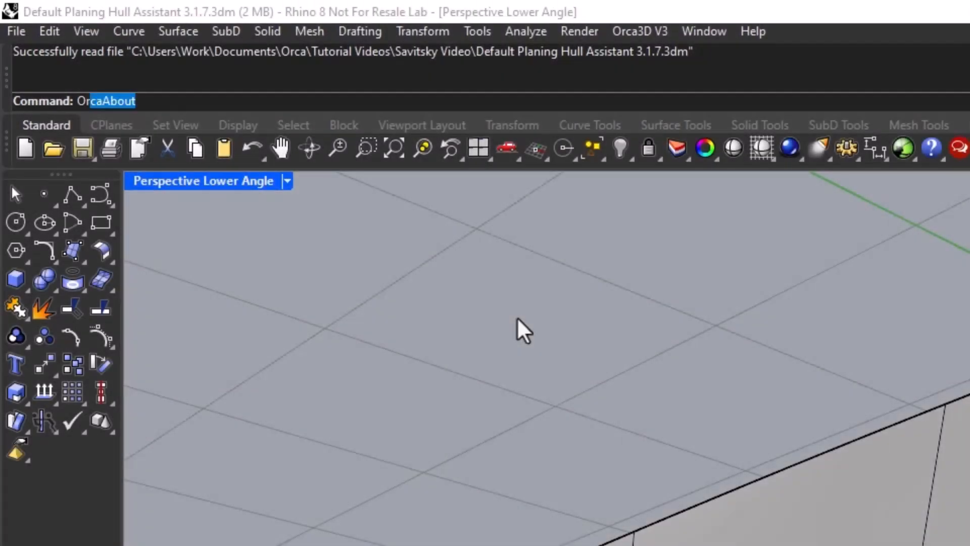
{"action": "type", "text": "caProperties"}
{"action": "key", "text": "Return"}
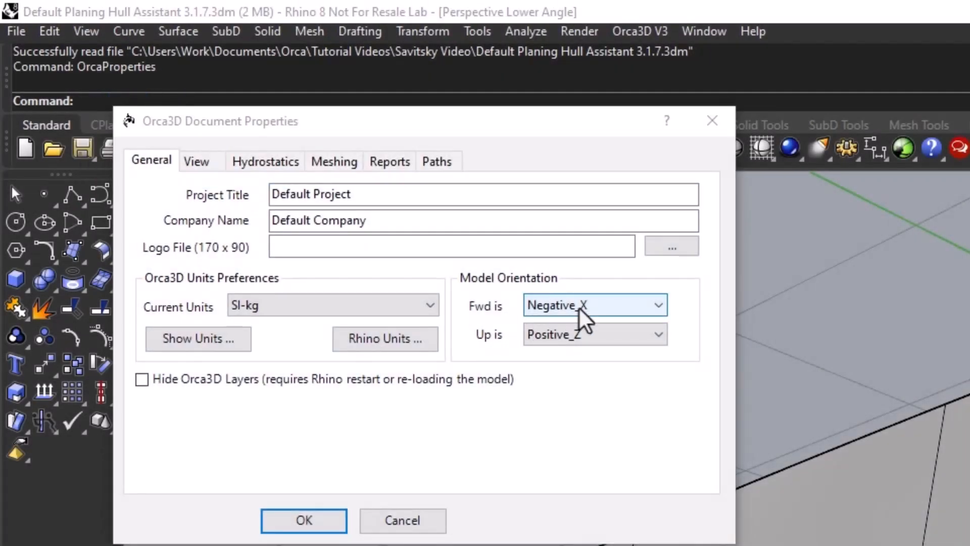
Set the model orientation to forward Negative_X and up Positive_Z, with SI-kg as the Orca3D units
{"action": "left_click", "coordinate": [579, 309]}
{"action": "left_click", "coordinate": [581, 385]}
{"action": "left_click", "coordinate": [594, 341]}
{"action": "left_click", "coordinate": [596, 385]}
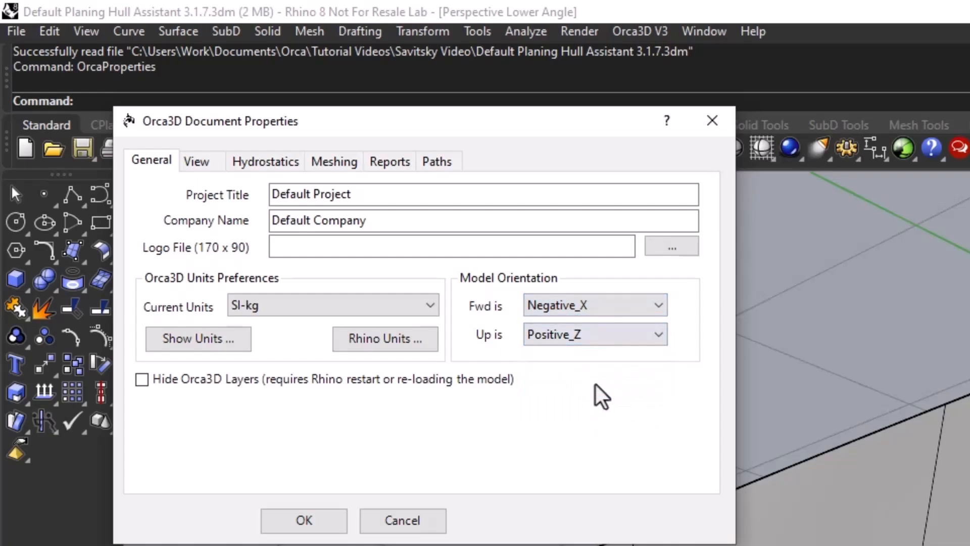
{"action": "left_click", "coordinate": [431, 306]}
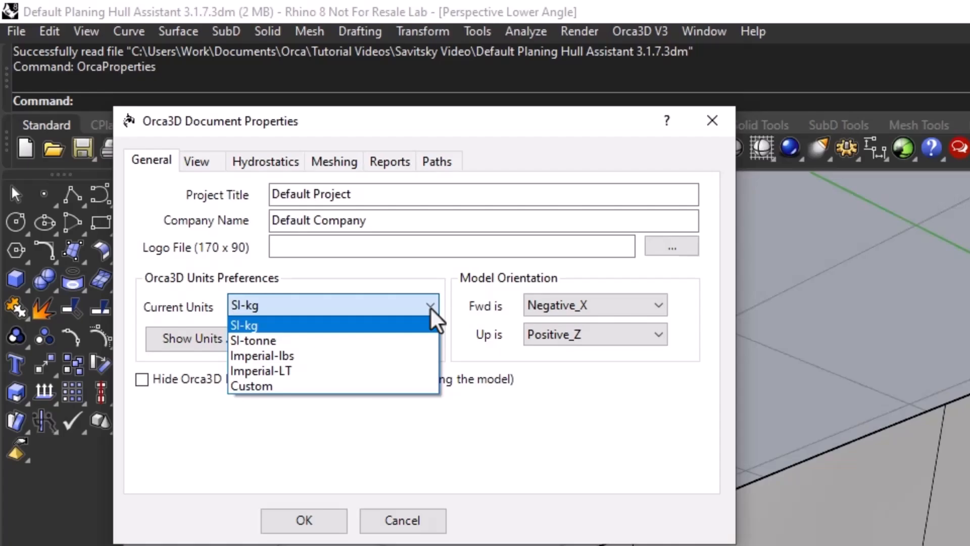
{"action": "left_click", "coordinate": [430, 307]}
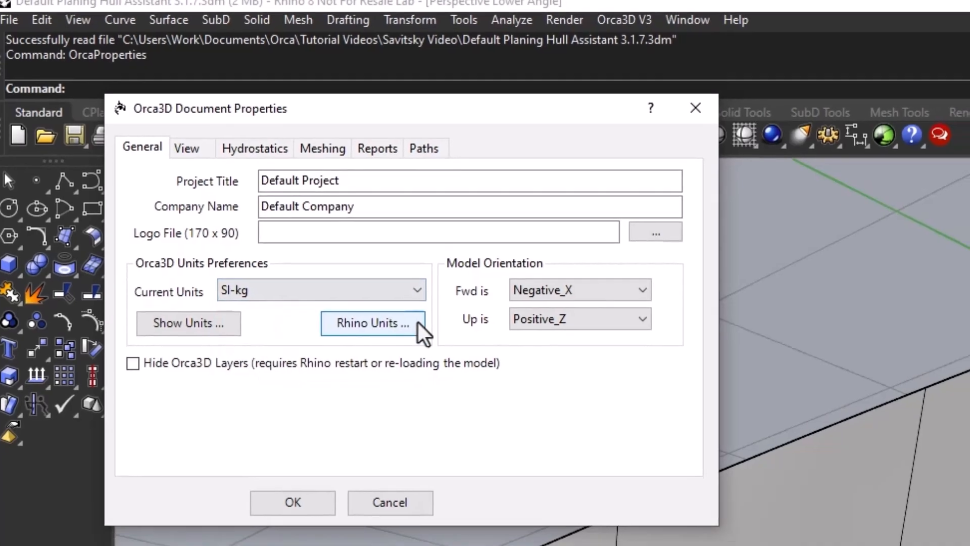
Check the Rhino model units and absolute tolerance, accepting both the Rhino and Orca3D document properties
{"action": "left_click", "coordinate": [430, 338]}
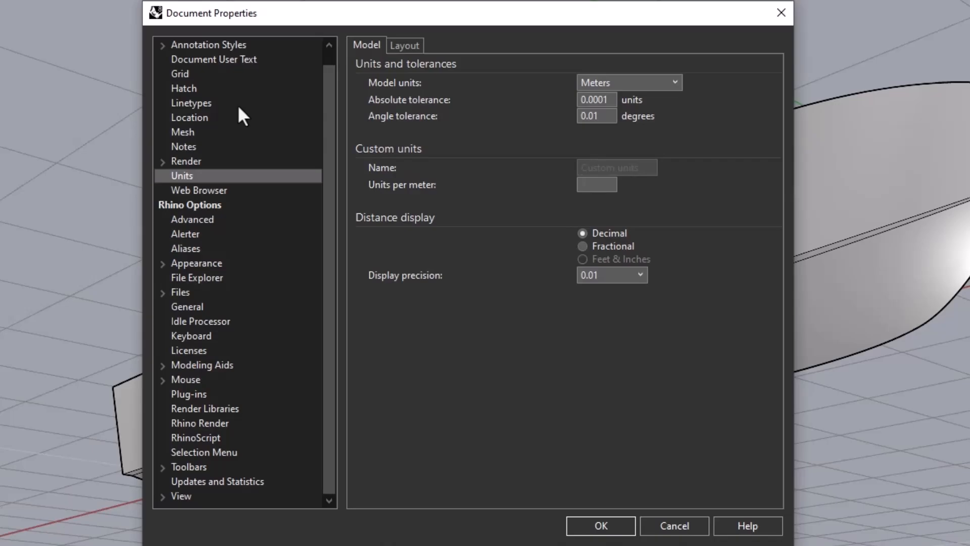
{"action": "double_click", "coordinate": [608, 101]}
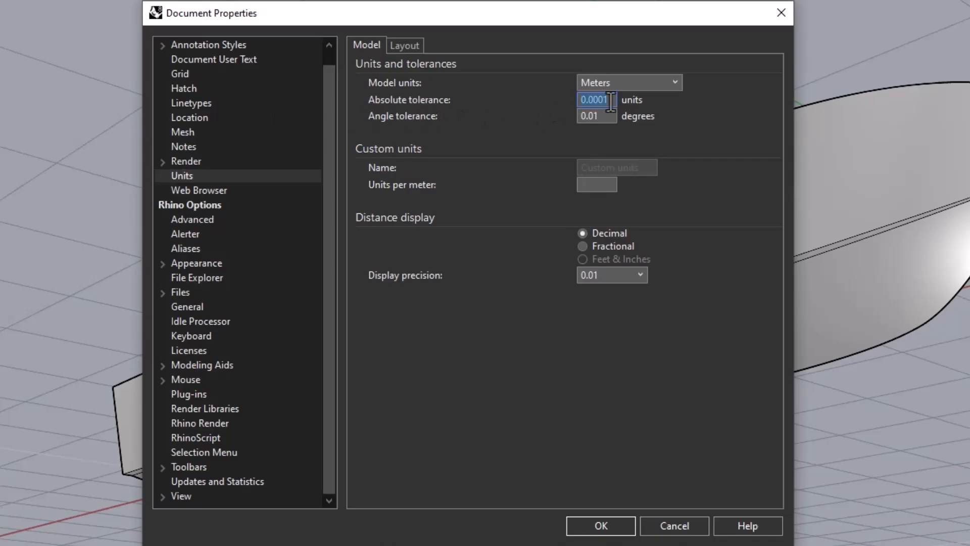
{"action": "left_click", "coordinate": [601, 526]}
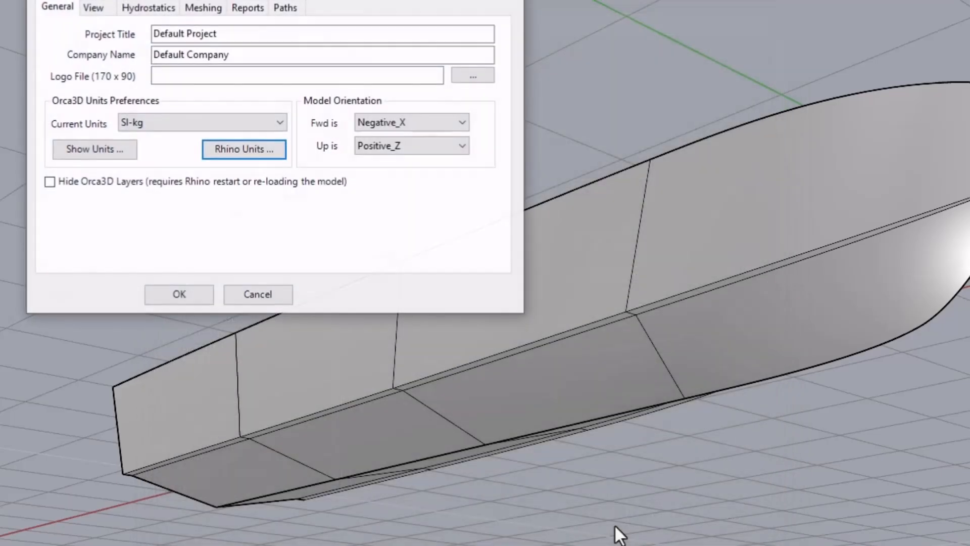
{"action": "left_click", "coordinate": [205, 305]}
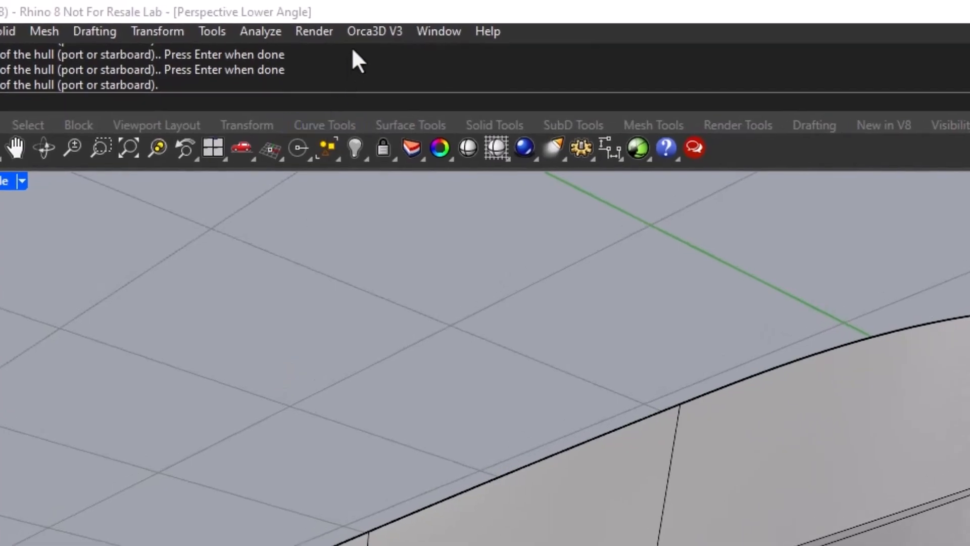
Start a Planing Hull Analysis and select the hull surfaces on both sides for the hydrostatics
{"action": "left_click", "coordinate": [368, 31]}
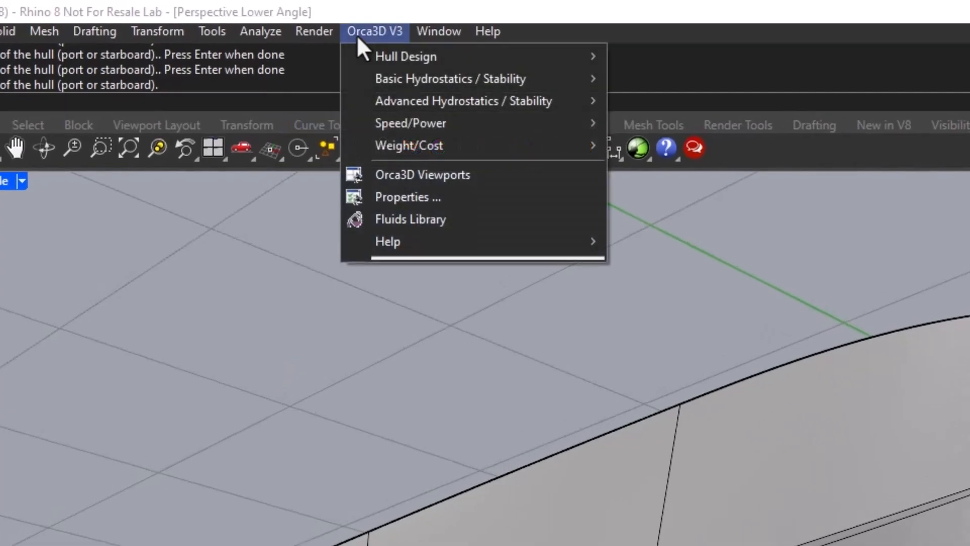
{"action": "mouse_move", "coordinate": [491, 133]}
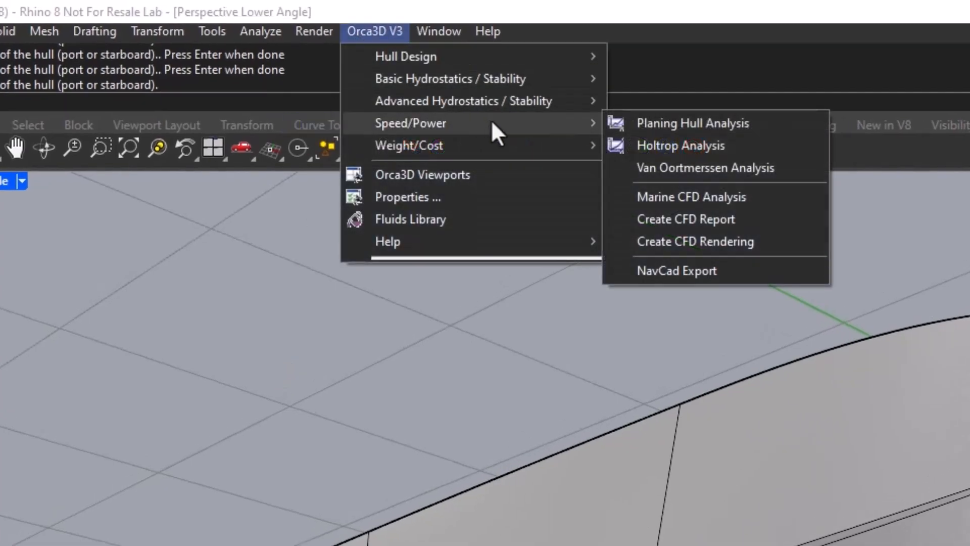
{"action": "left_click", "coordinate": [782, 119]}
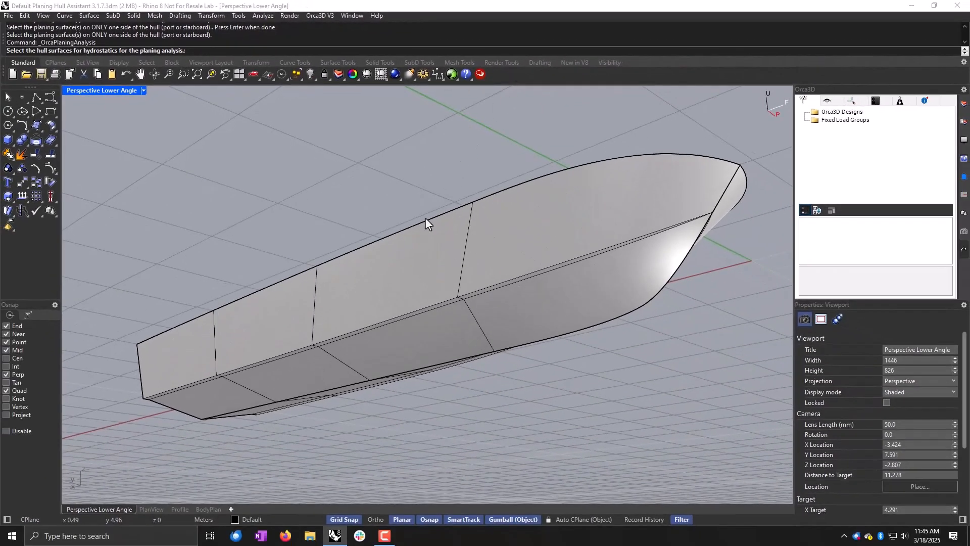
{"action": "left_click", "coordinate": [383, 286]}
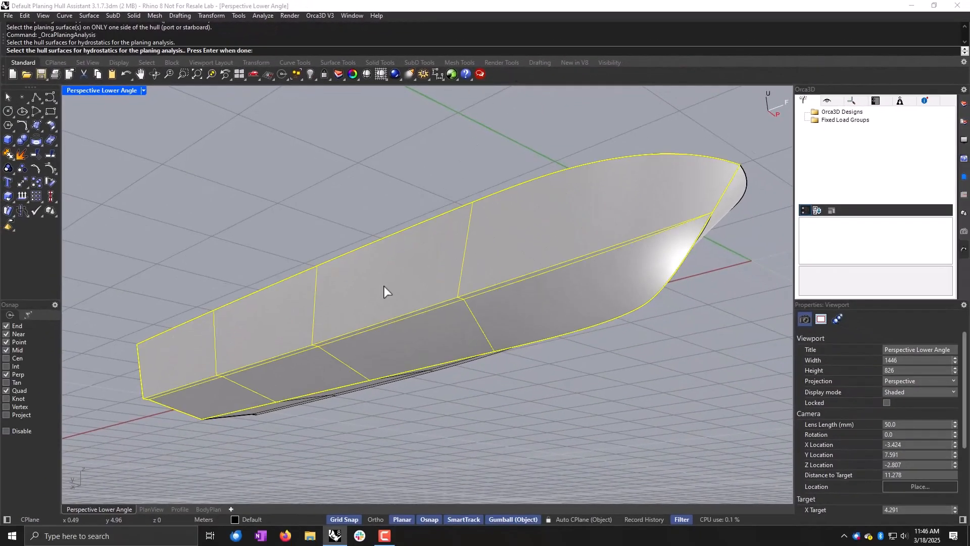
{"action": "right_click_drag", "start_coordinate": [438, 309], "coordinate": [466, 293]}
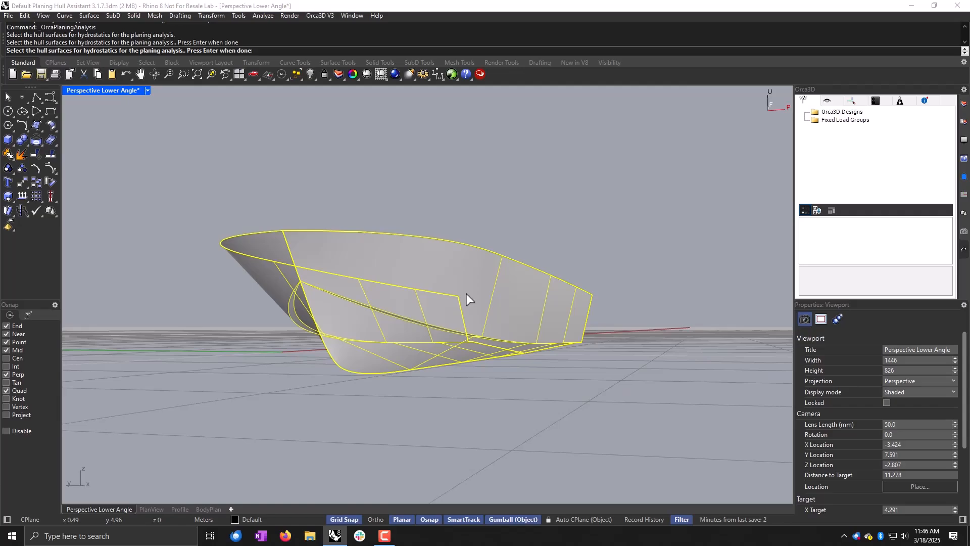
{"action": "key", "text": "Return"}
Select the bottom and chine flat on one side of the hull as planing surfaces, restoring the Perspective Lower Angle view
{"action": "right_click_drag", "start_coordinate": [336, 303], "coordinate": [381, 276]}
{"action": "scroll", "coordinate": [402, 256], "scroll_direction": "up", "scroll_amount": 6}
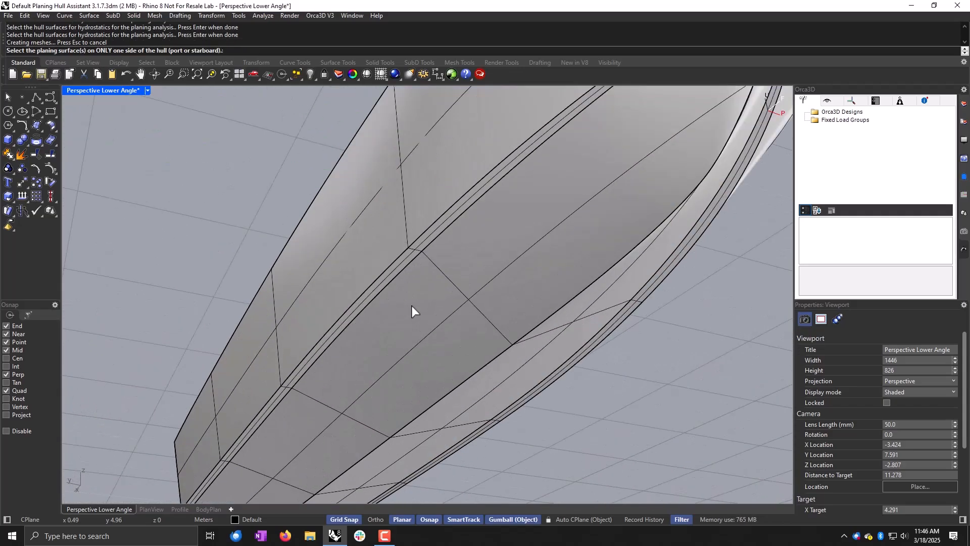
{"action": "left_click", "coordinate": [409, 303]}
{"action": "scroll", "coordinate": [398, 271], "scroll_direction": "up", "scroll_amount": 2}
{"action": "left_click", "coordinate": [396, 268]}
{"action": "scroll", "coordinate": [395, 266], "scroll_direction": "down", "scroll_amount": 5}
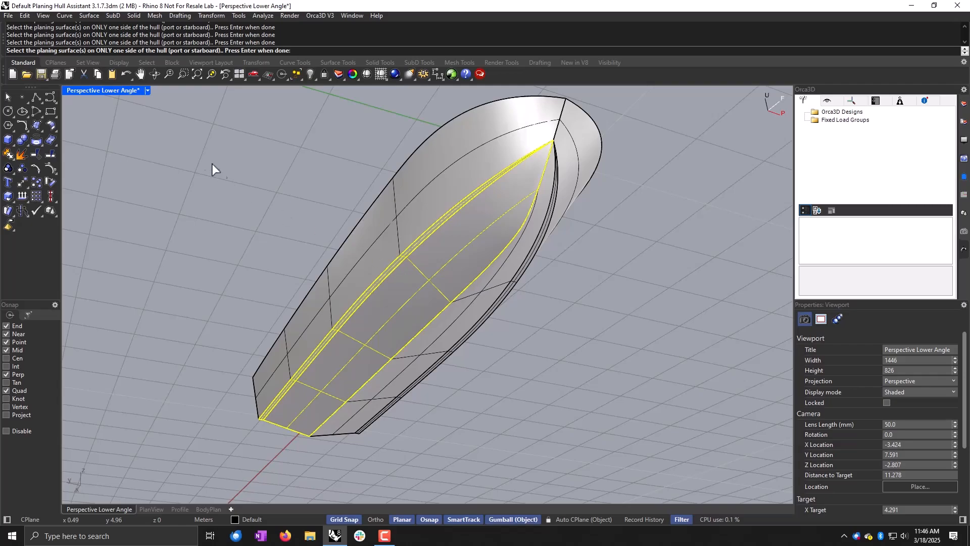
{"action": "left_click", "coordinate": [137, 92]}
{"action": "left_click", "coordinate": [128, 113]}
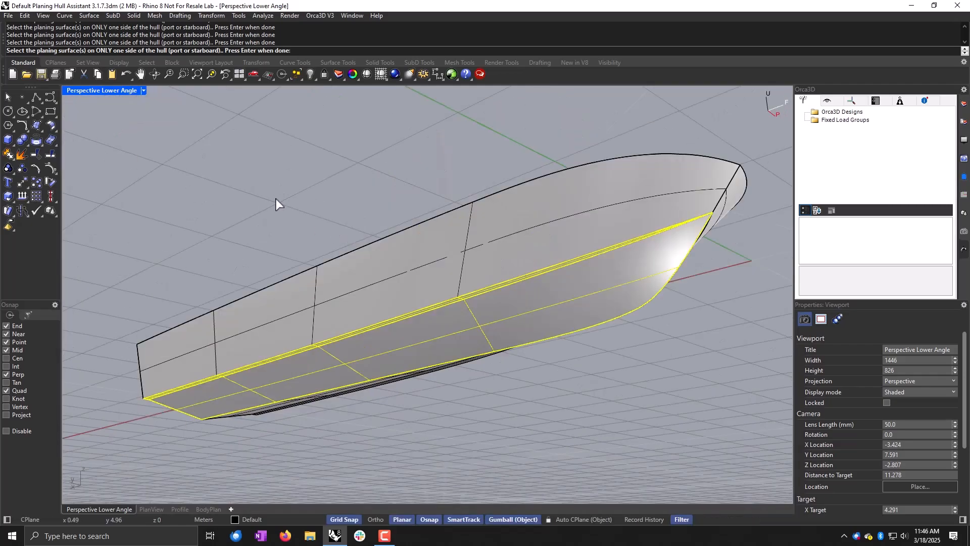
{"action": "key", "text": "Return"}
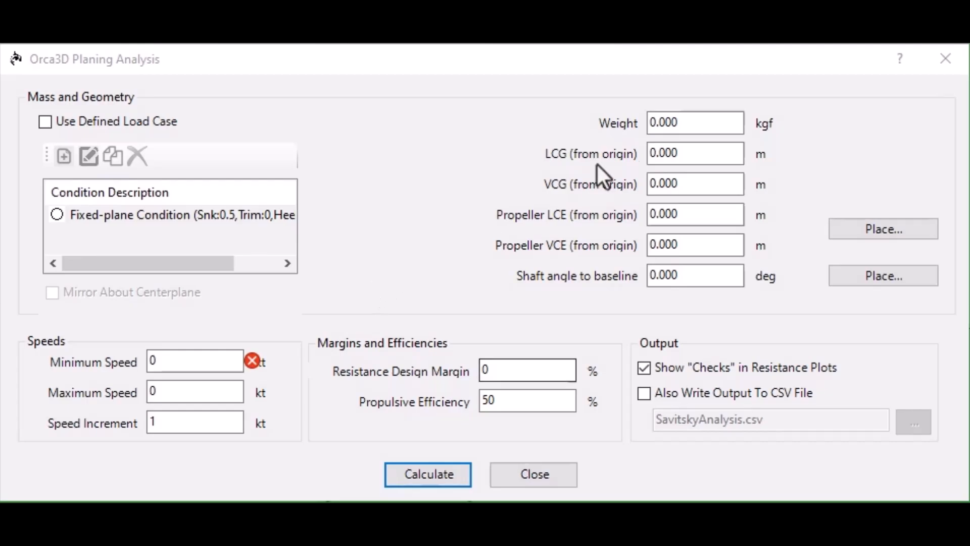
Enter a weight of 12555 kgf, an LCG of 6 m and a VCG of 0.1 m from the origin
{"action": "double_click", "coordinate": [684, 121]}
{"action": "type", "text": "12555"}
{"action": "double_click", "coordinate": [682, 154]}
{"action": "type", "text": "6"}
{"action": "double_click", "coordinate": [682, 184]}
{"action": "type", "text": "0.1"}
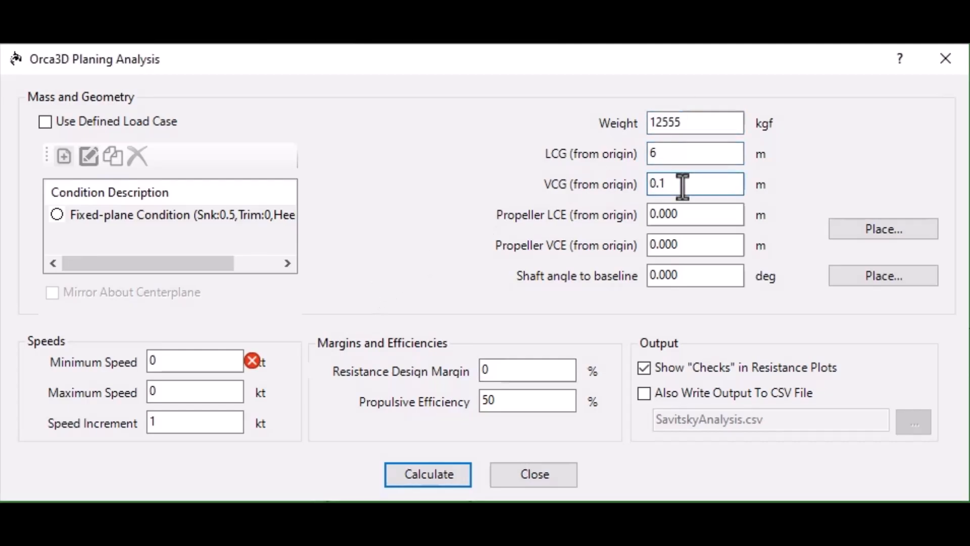
Take the mass properties from a defined load case, using the Fixed-plane Condition without mirroring about the centerplane
{"action": "left_click", "coordinate": [44, 123]}
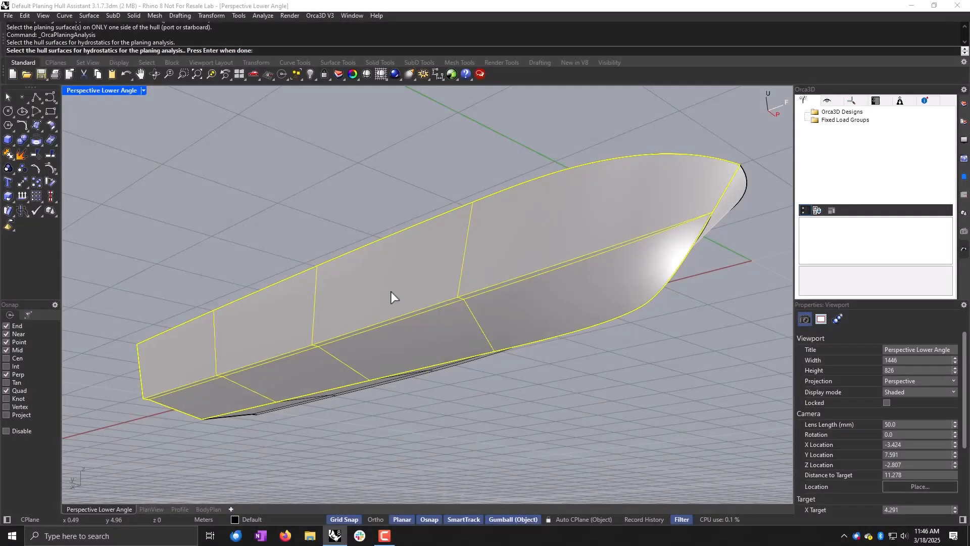
{"action": "right_click_drag", "start_coordinate": [566, 341], "coordinate": [466, 293]}
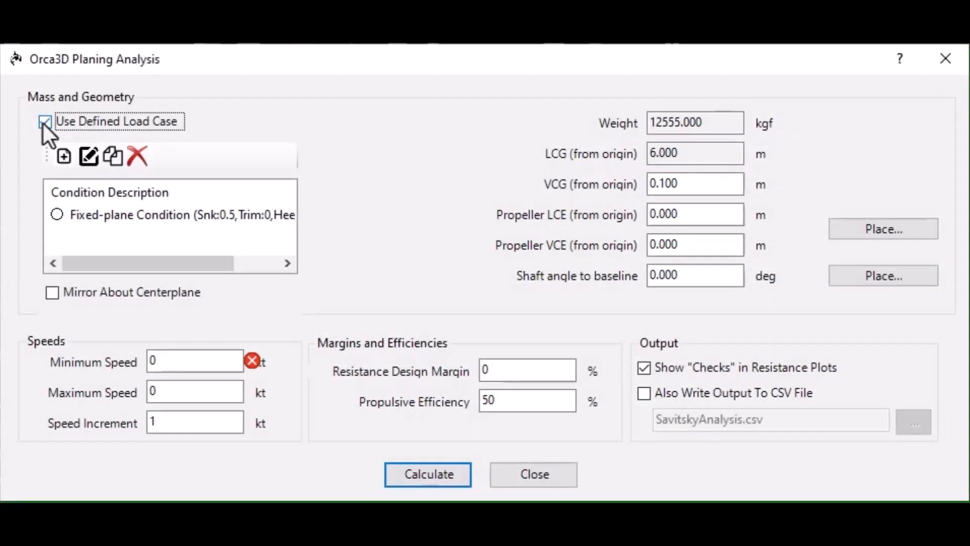
{"action": "key", "text": "Return"}
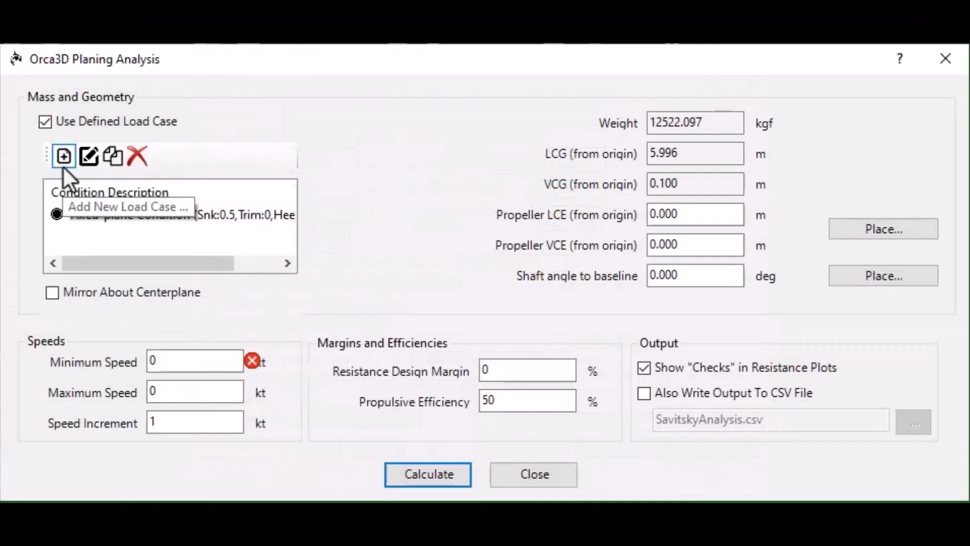
{"action": "left_click", "coordinate": [52, 293]}
Place the propeller center of effort at the aft end of the shaft line, at LCE 9.000 m and VCE -0.400 m
{"action": "left_click", "coordinate": [724, 213]}
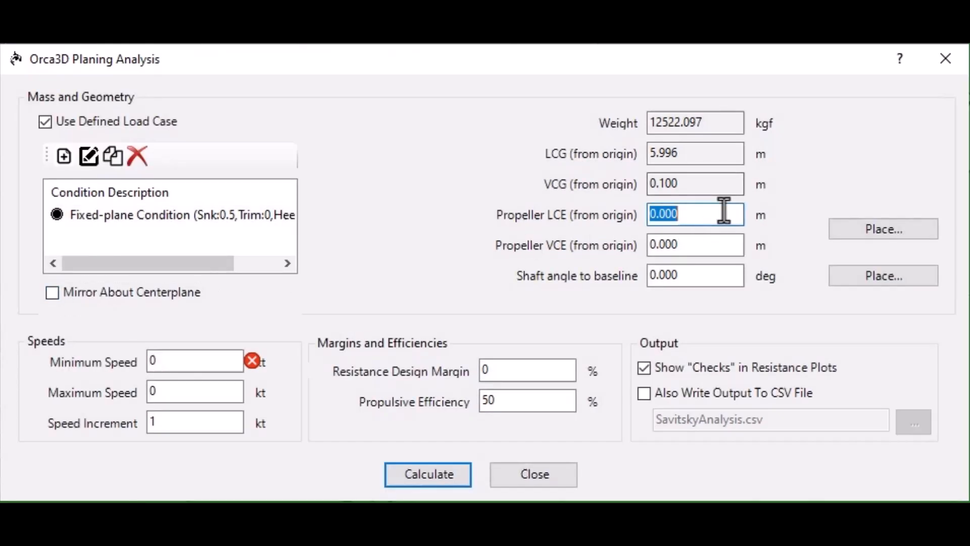
{"action": "left_click", "coordinate": [716, 243]}
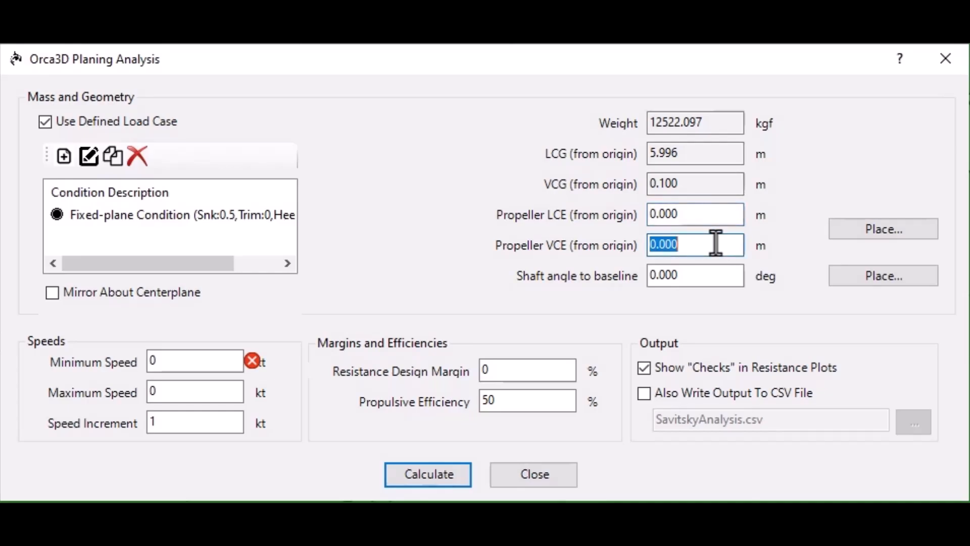
{"action": "left_click", "coordinate": [707, 281]}
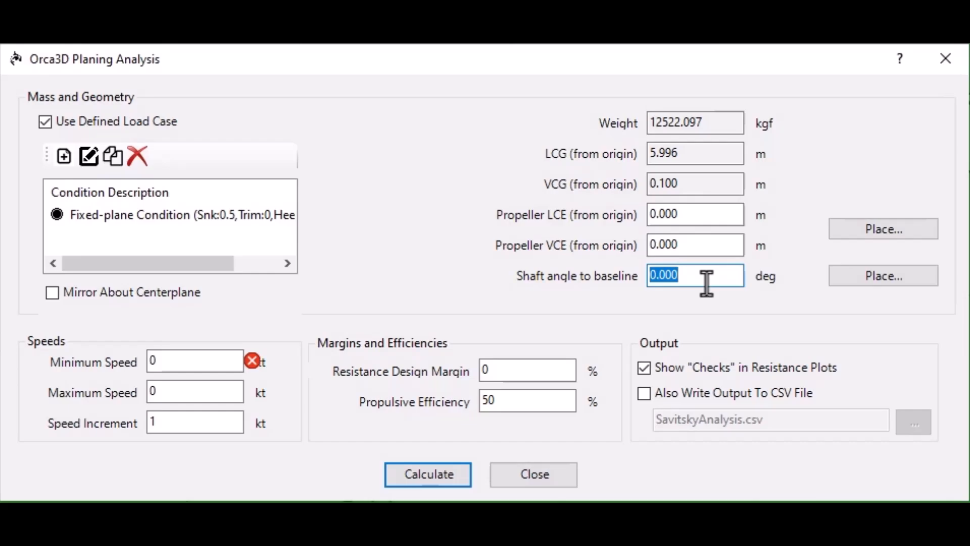
{"action": "left_click", "coordinate": [706, 284]}
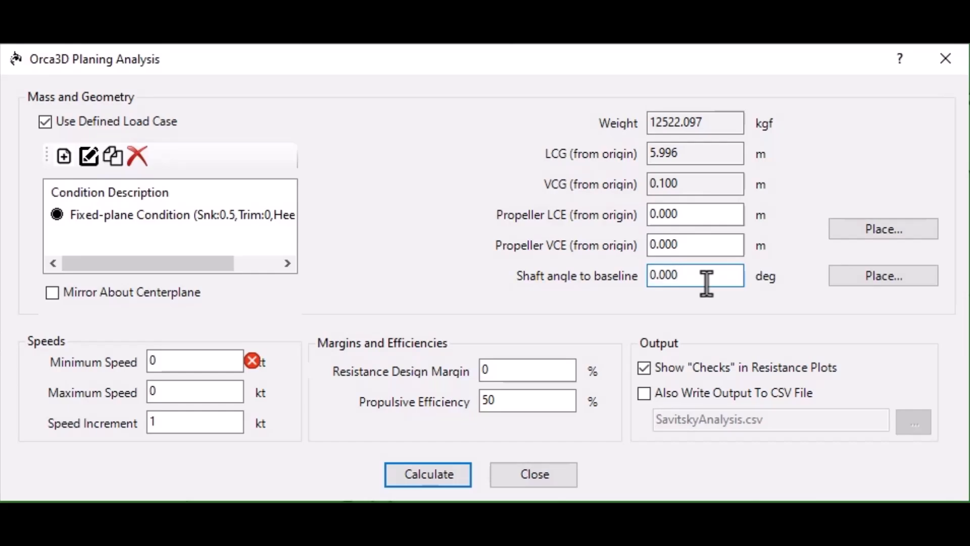
{"action": "left_click", "coordinate": [876, 234]}
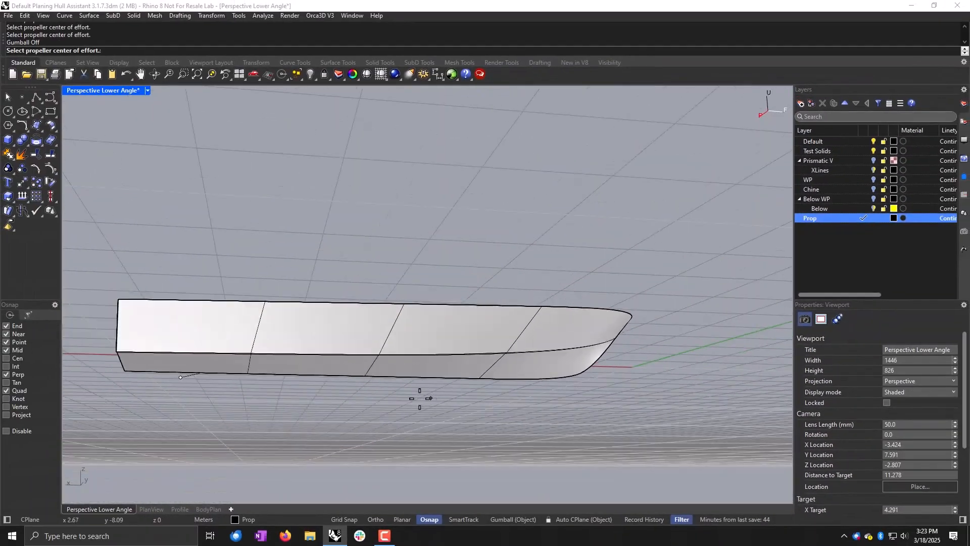
{"action": "scroll", "coordinate": [181, 377], "scroll_direction": "up", "scroll_amount": 5}
{"action": "left_click", "coordinate": [185, 363]}
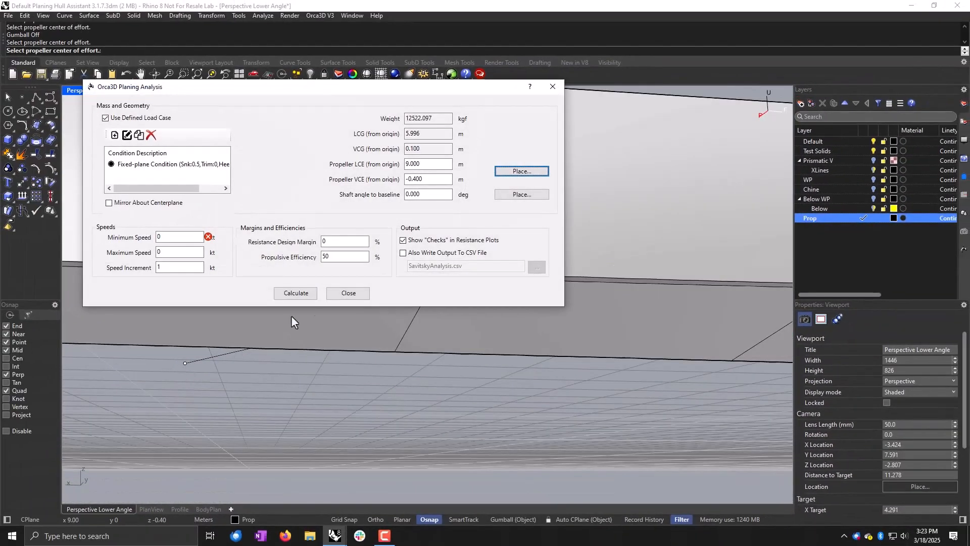
Define the 15-degree shaft angle to baseline by picking forward and aft points on the propeller shaft line
{"action": "left_click", "coordinate": [520, 196]}
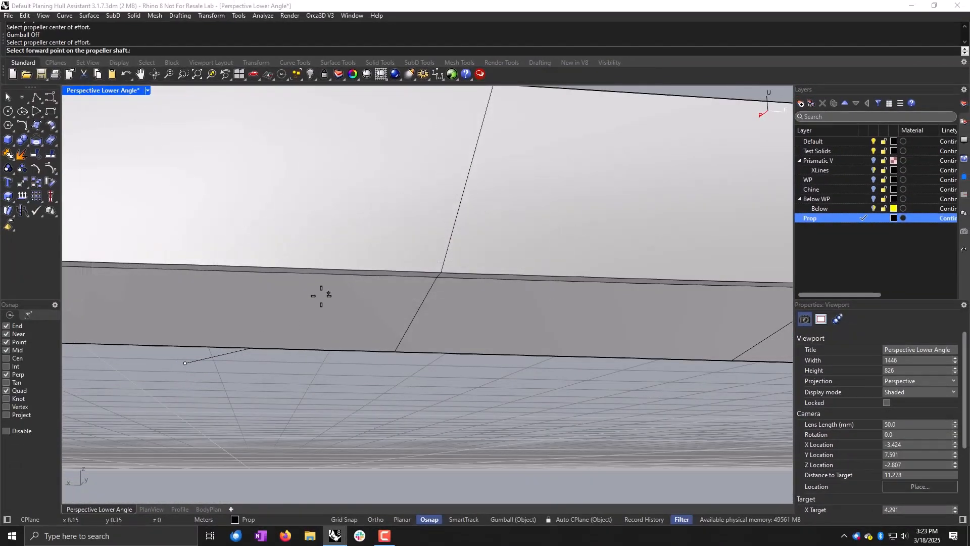
{"action": "left_click", "coordinate": [185, 363]}
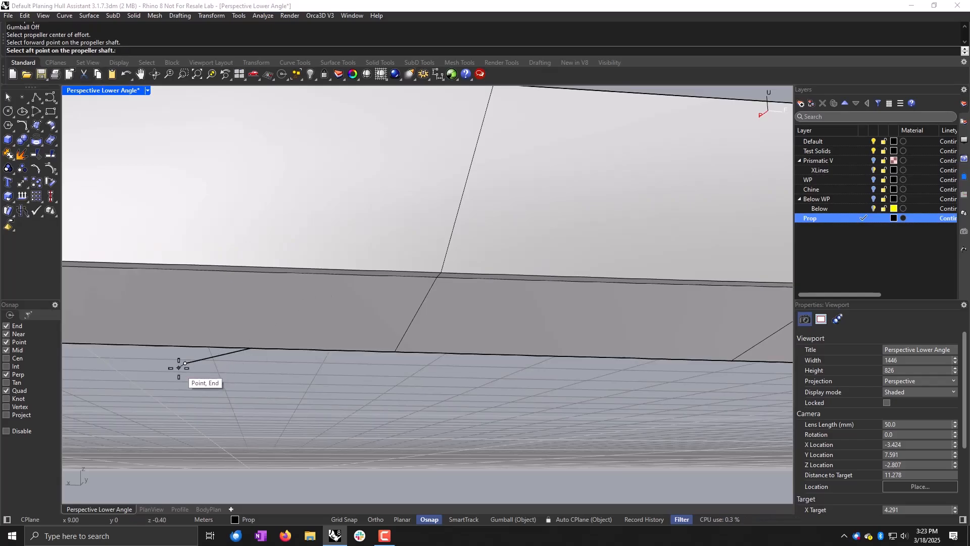
{"action": "left_click", "coordinate": [218, 356]}
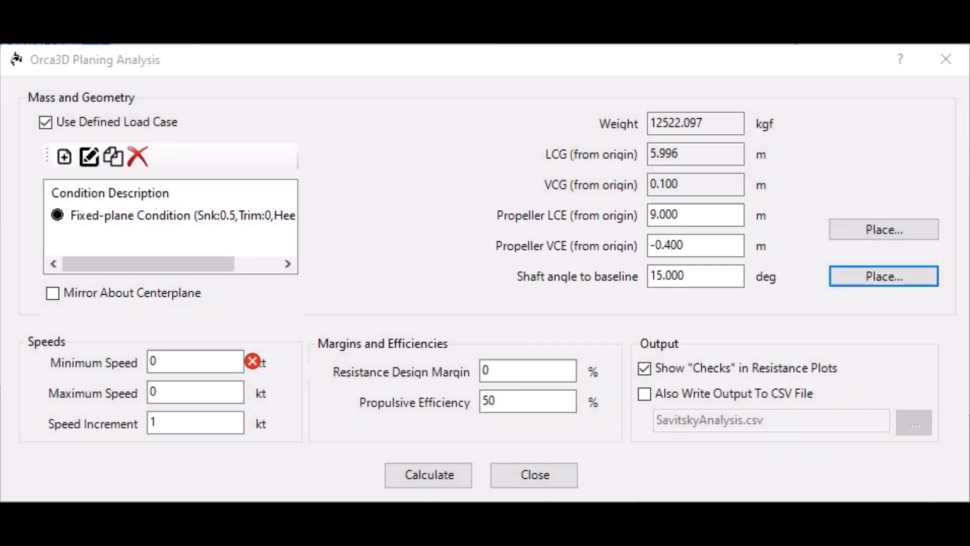
Set the analysis speed range from 1 kt minimum to 45 kt maximum with a 1 kt increment
{"action": "left_click", "coordinate": [168, 361]}
{"action": "key", "text": "BackSpace"}
{"action": "type", "text": "1"}
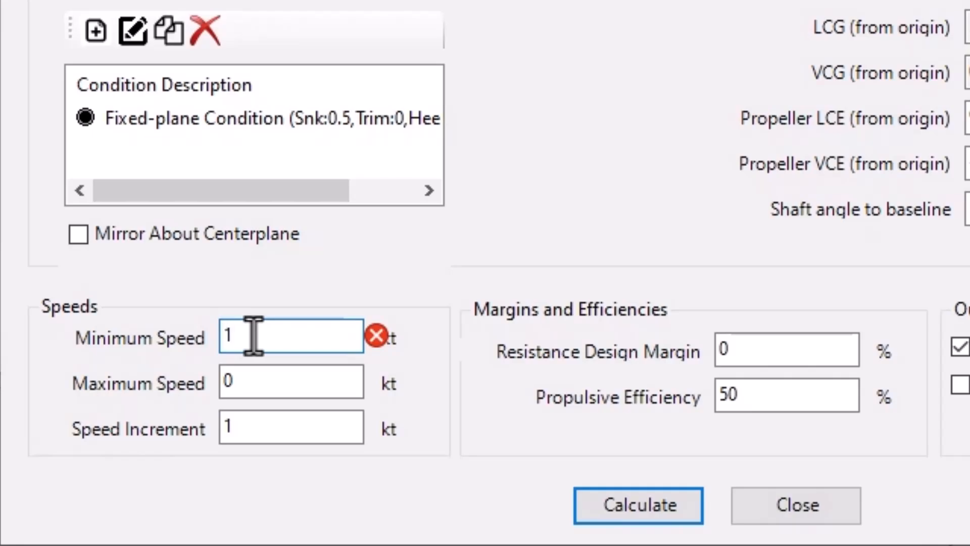
{"action": "left_click", "coordinate": [174, 385]}
{"action": "key", "text": "BackSpace"}
{"action": "type", "text": "45"}
{"action": "left_click", "coordinate": [271, 426]}
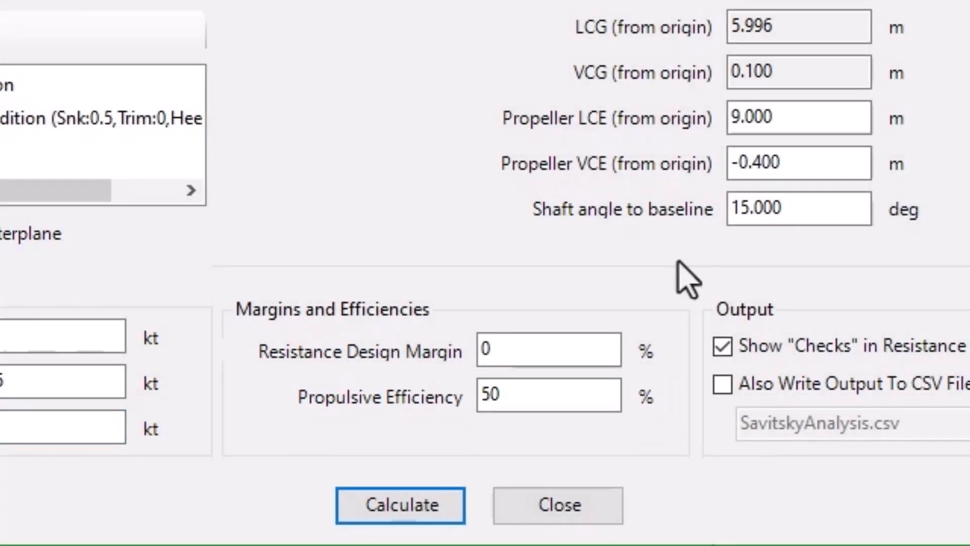
Calculate the Savitsky analysis and open the My Analysis report from the planing hull resistance reports
{"action": "left_click", "coordinate": [431, 503]}
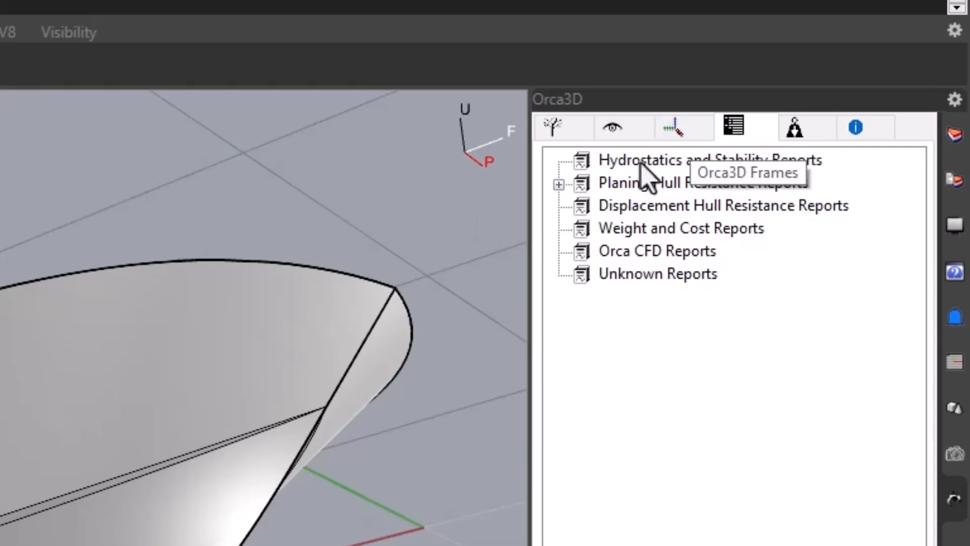
{"action": "left_click", "coordinate": [559, 185]}
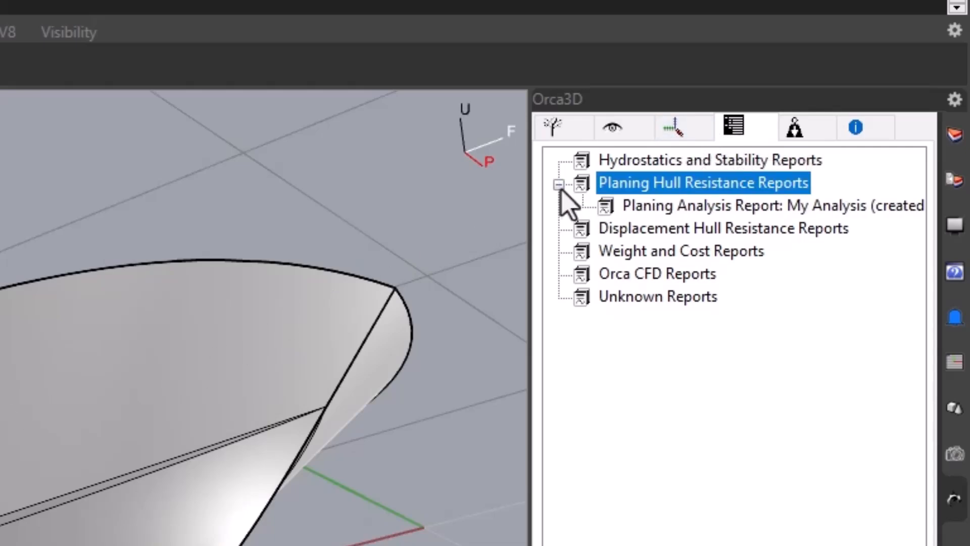
{"action": "left_click", "coordinate": [652, 207]}
{"action": "double_click", "coordinate": [651, 211]}
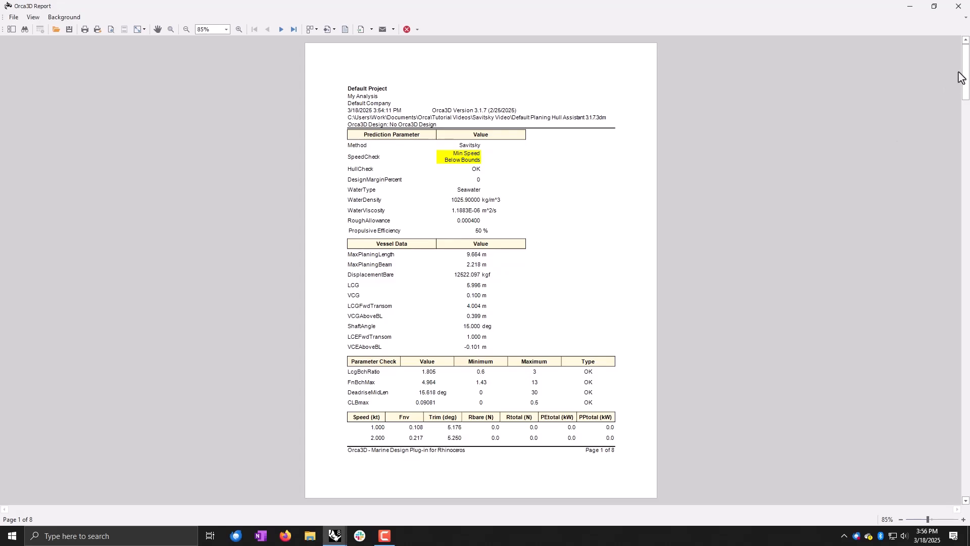
Review the planing analysis report through its last page, examining the speed tables, prediction checks, notes, and resistance and power plots
{"action": "left_click_drag", "start_coordinate": [962, 78], "coordinate": [963, 127]}
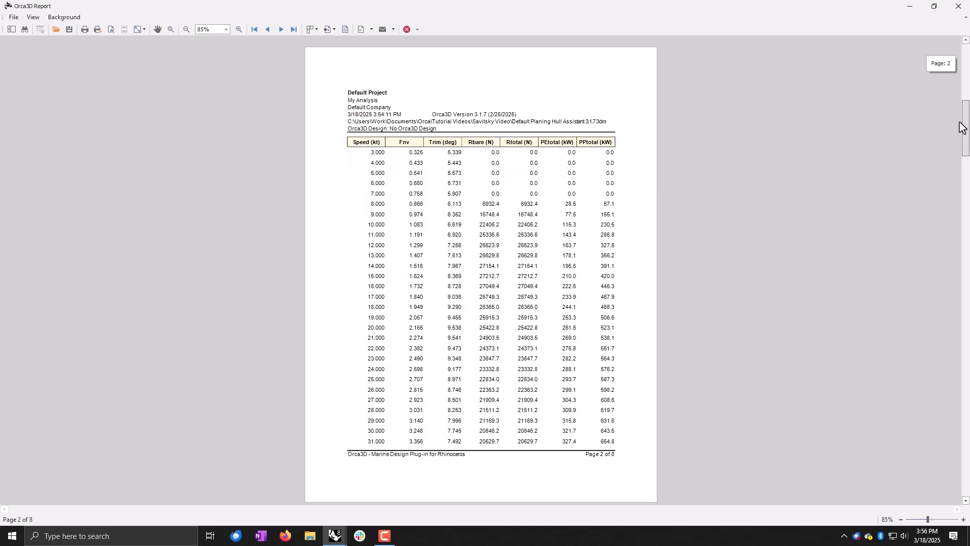
{"action": "left_click_drag", "start_coordinate": [963, 126], "coordinate": [963, 299]}
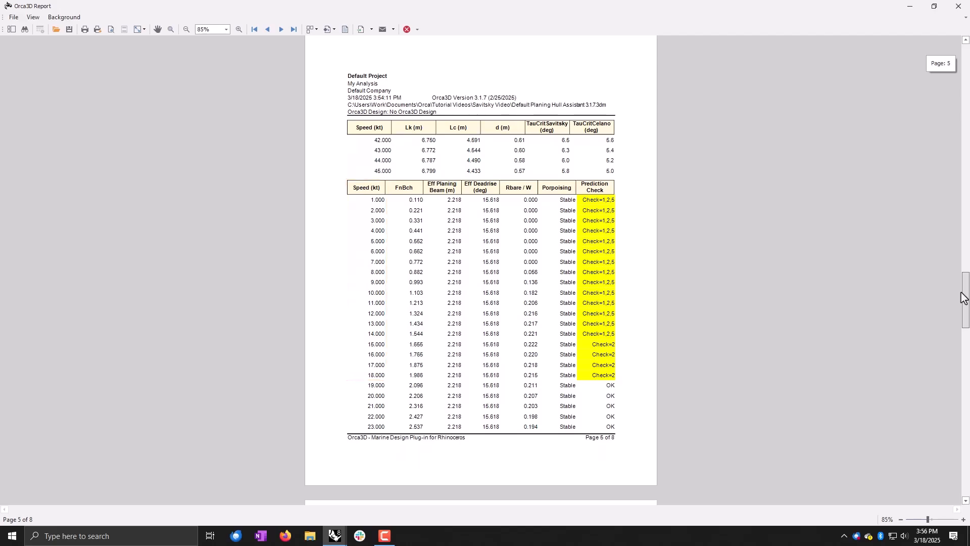
{"action": "left_click_drag", "start_coordinate": [965, 298], "coordinate": [969, 453]}
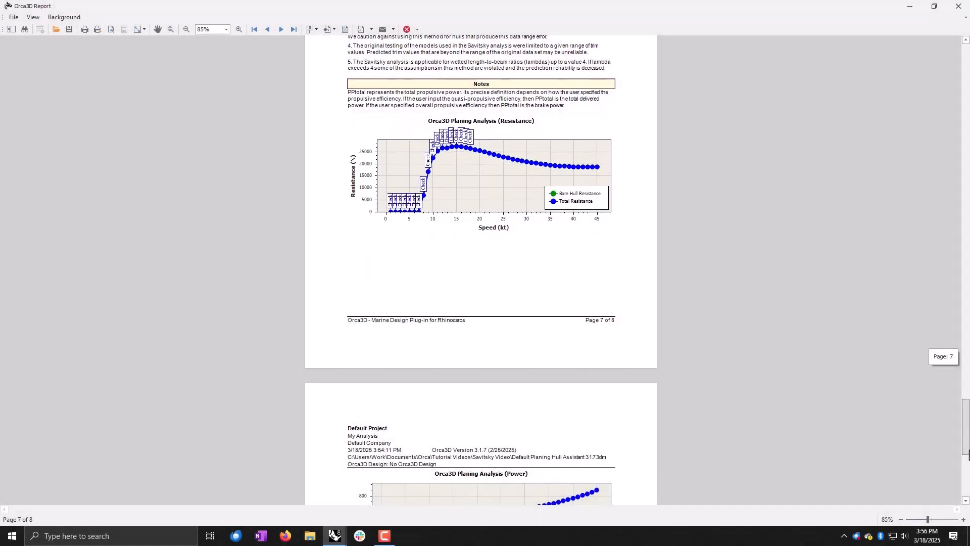
{"action": "left_click_drag", "start_coordinate": [969, 454], "coordinate": [967, 493]}
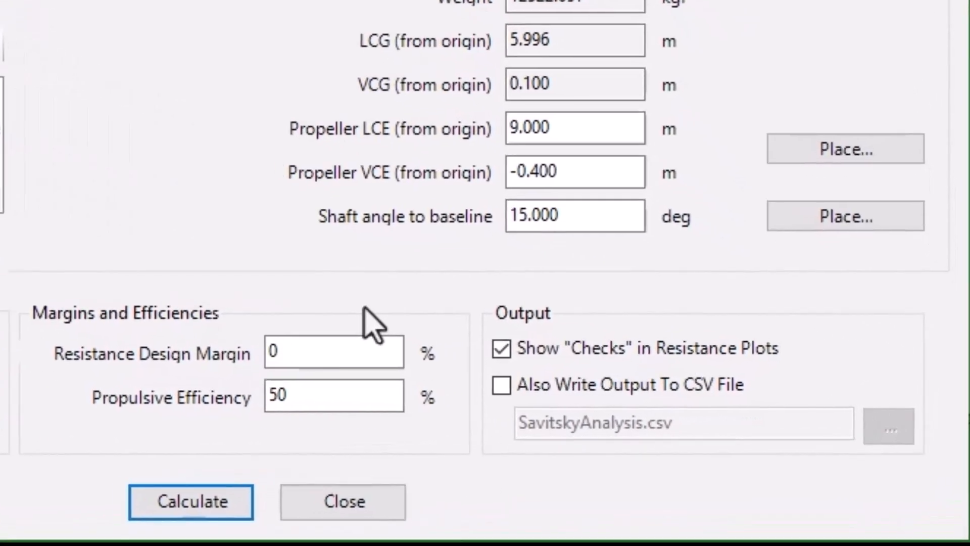
Turn off showing "Checks" in the resistance plots for the analysis output
{"action": "left_click", "coordinate": [502, 349]}
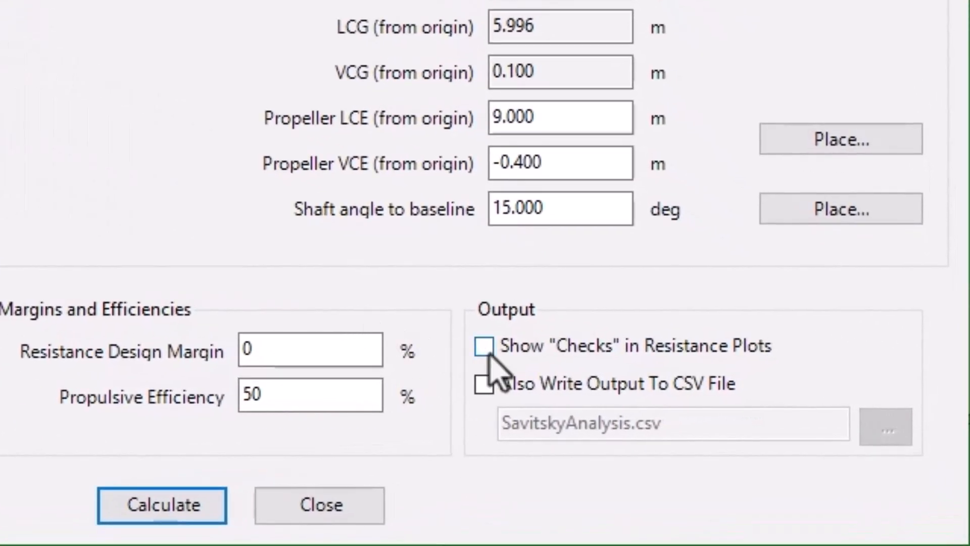